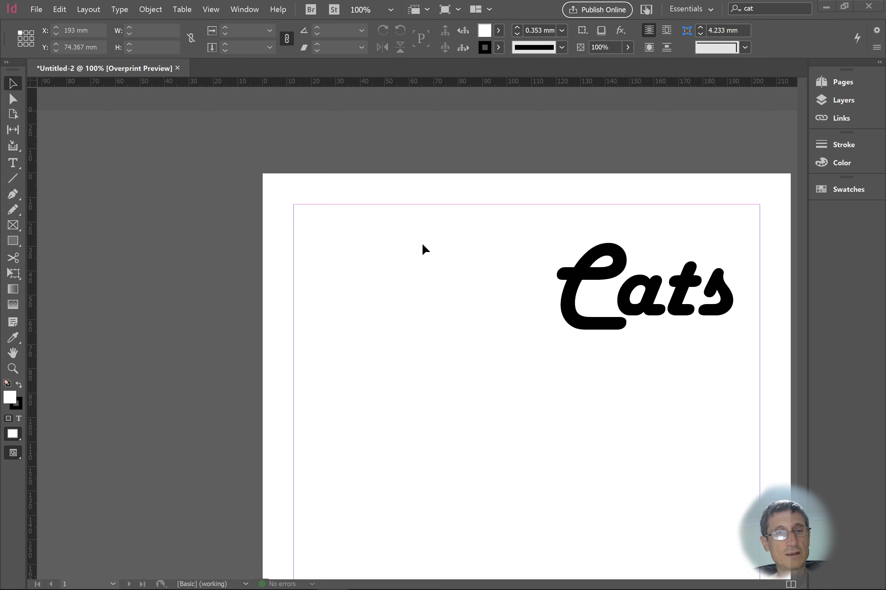
# Switch to Chrome and search Google Images for "cat"
pyautogui.hotkey('alt', 'Tab')
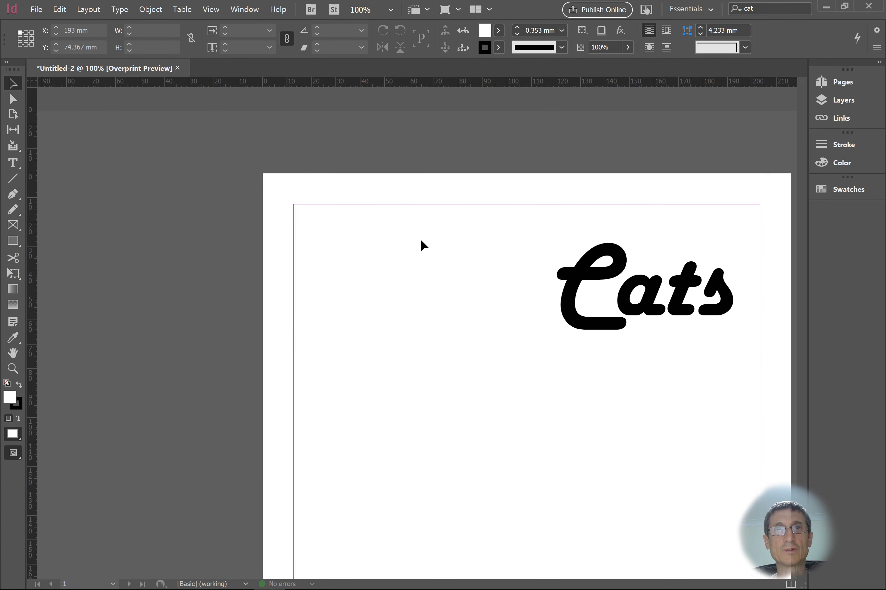
pyautogui.hotkey('alt', 'Tab')
pyautogui.hotkey('alt', 'Tab')
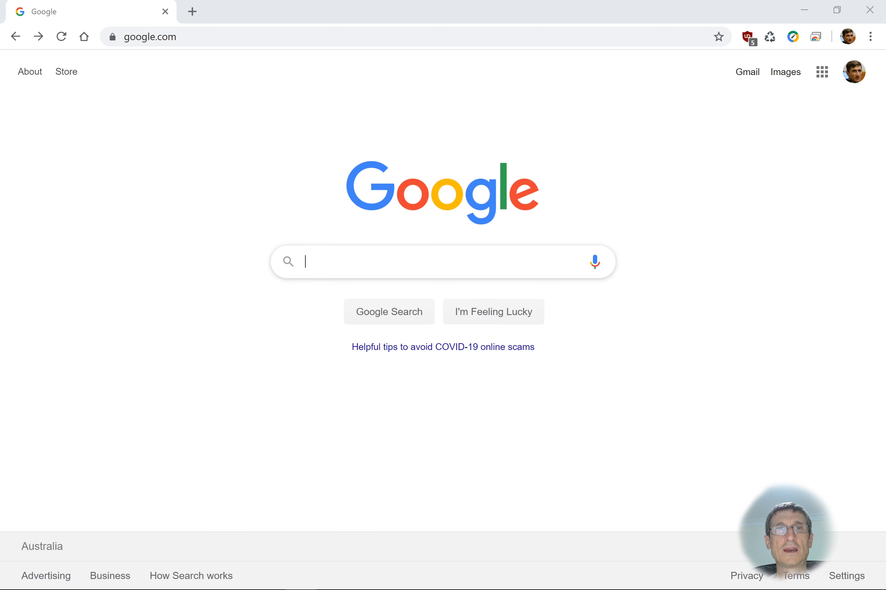
pyautogui.write('cat')
pyautogui.press('Return')
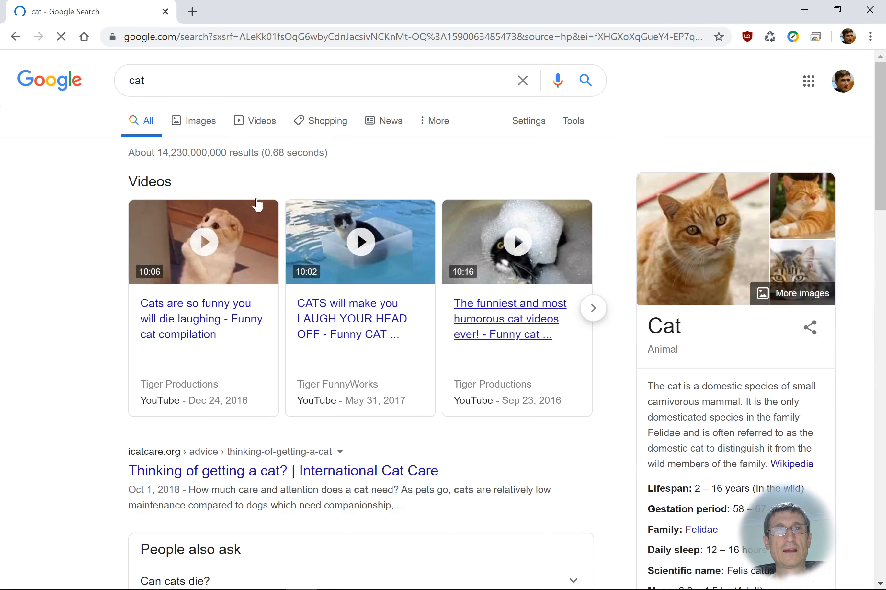
pyautogui.click(208, 130)
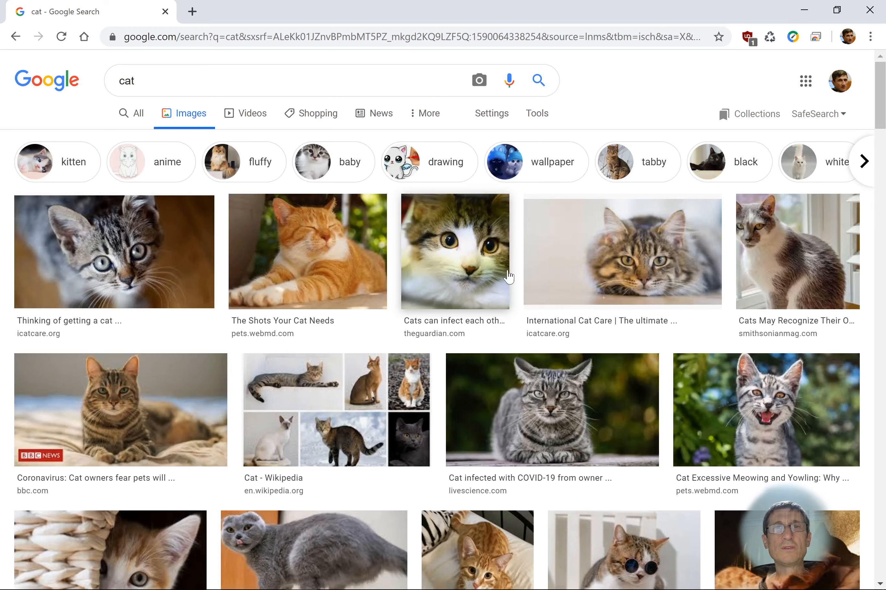
# Limit the cat image results to Large size
pyautogui.click(546, 114)
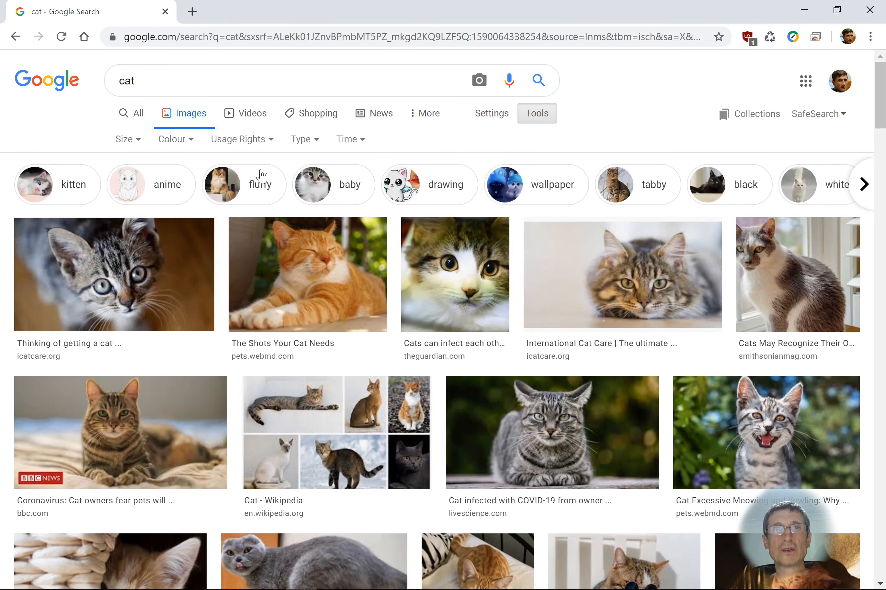
pyautogui.click(126, 141)
pyautogui.click(126, 181)
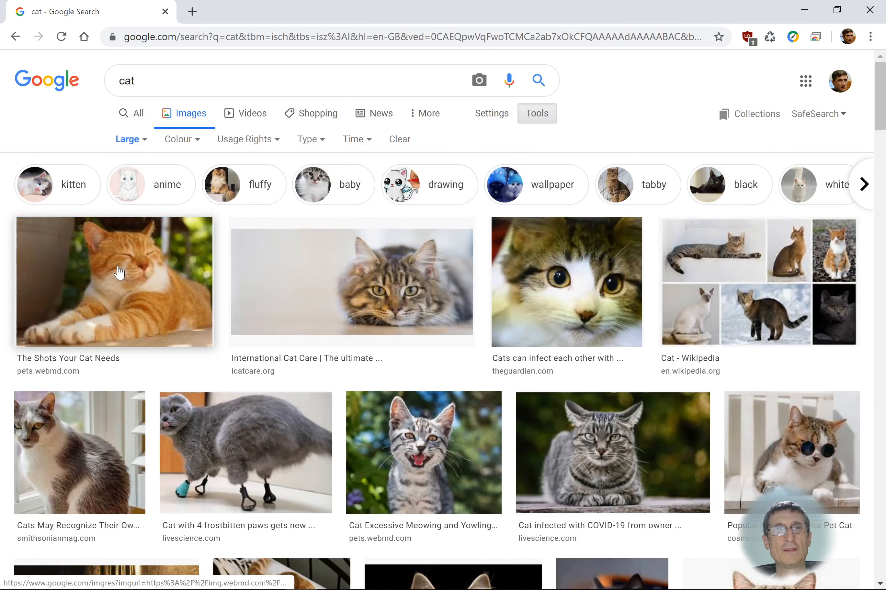
# Copy the enlarged orange cat picture "The Shots Your Cat Needs" and switch to InDesign
pyautogui.click(119, 273)
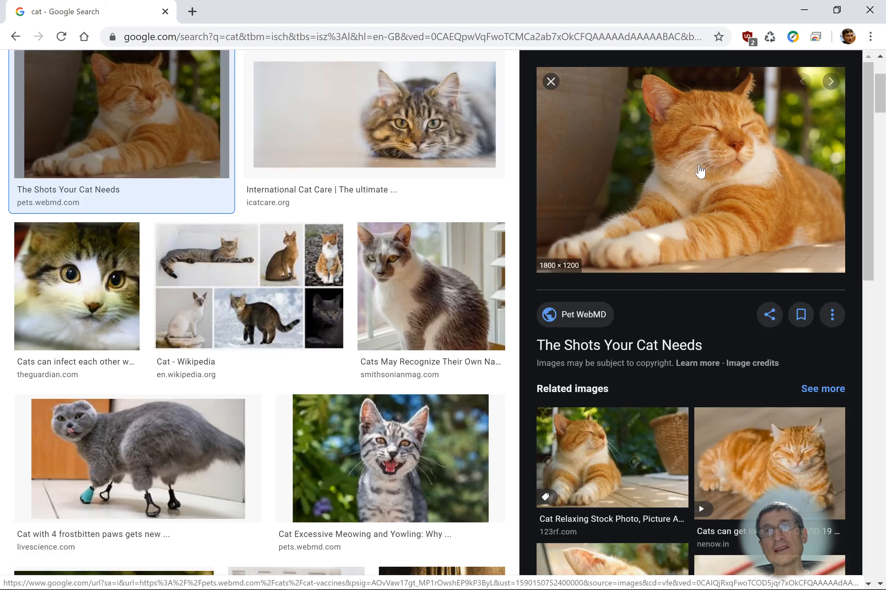
pyautogui.rightClick(699, 166)
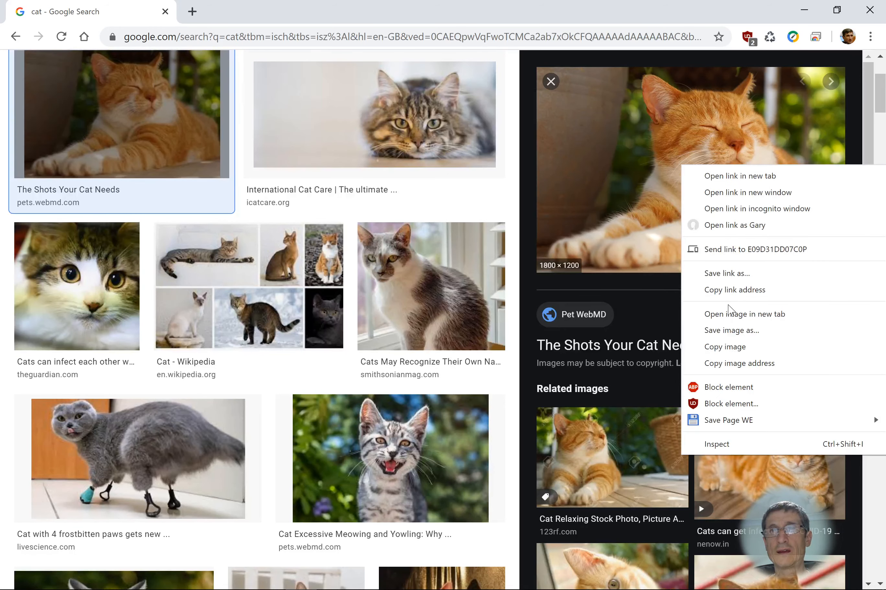
pyautogui.click(734, 347)
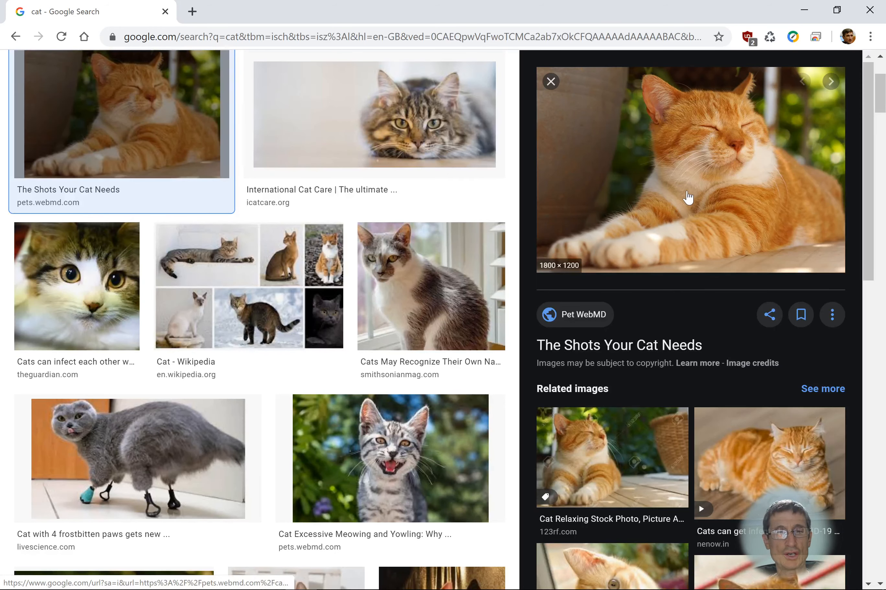
pyautogui.hotkey('alt', 'Tab')
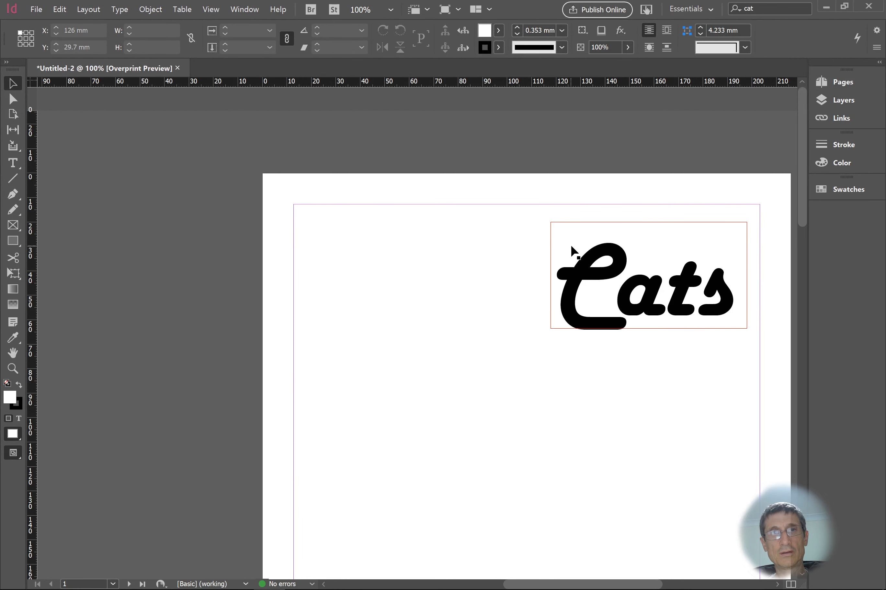
# Paste the cat image into the document and scale its content down to about 101 × 67 mm inside the frame
pyautogui.hotkey('ctrl', 'v')
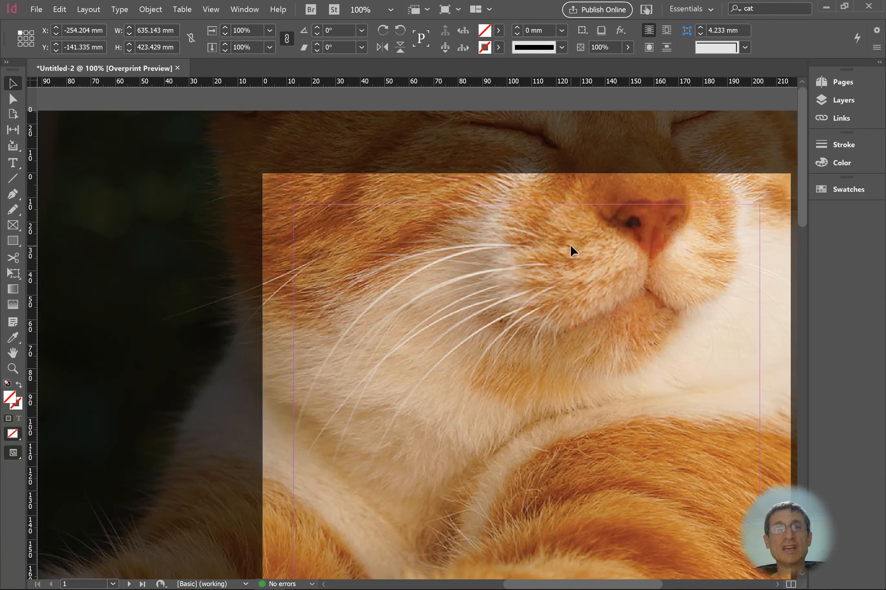
pyautogui.click(416, 334)
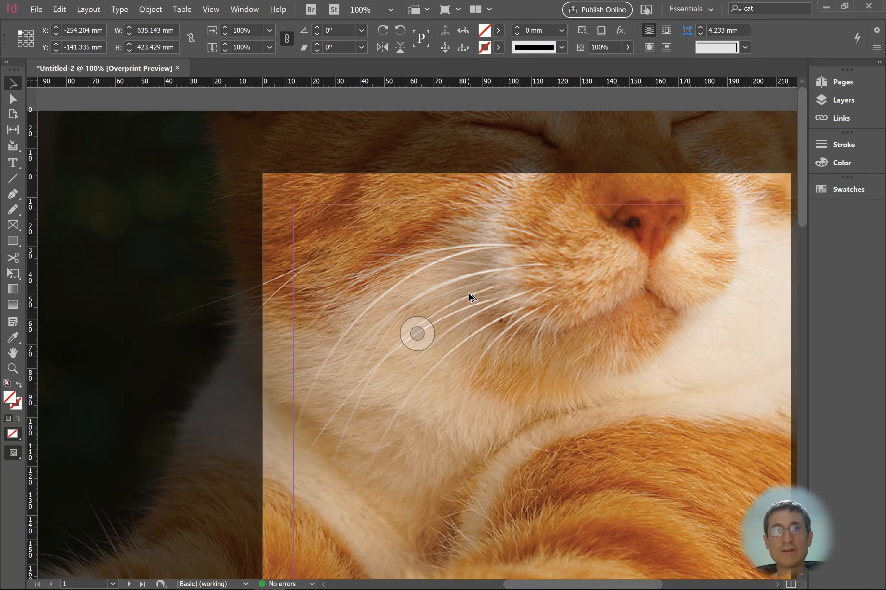
pyautogui.scroll(-5, 468, 294)
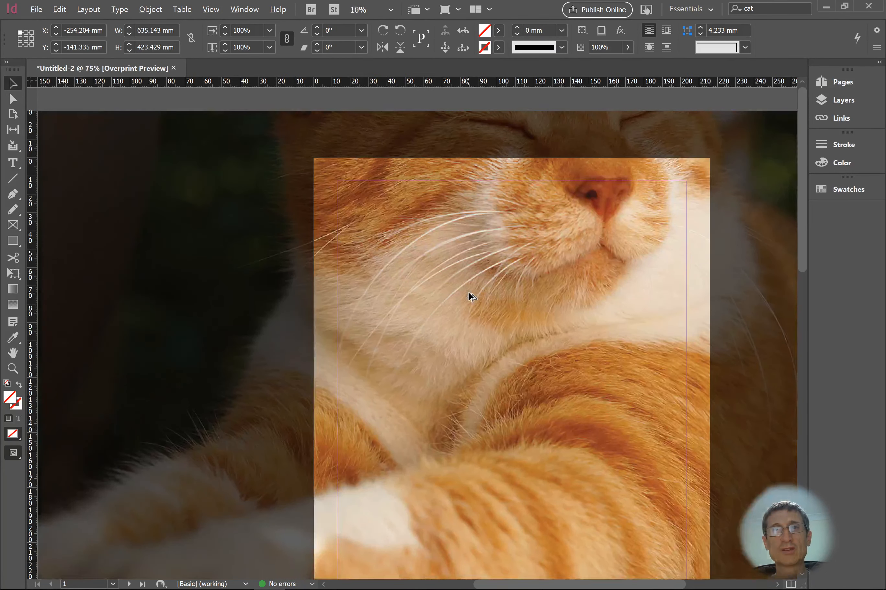
pyautogui.scroll(1, 468, 293)
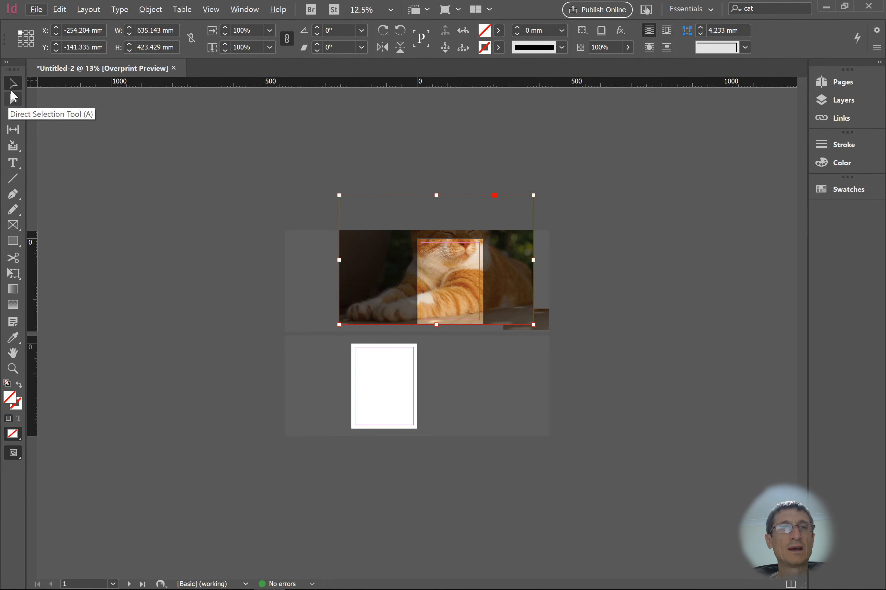
pyautogui.click(13, 98)
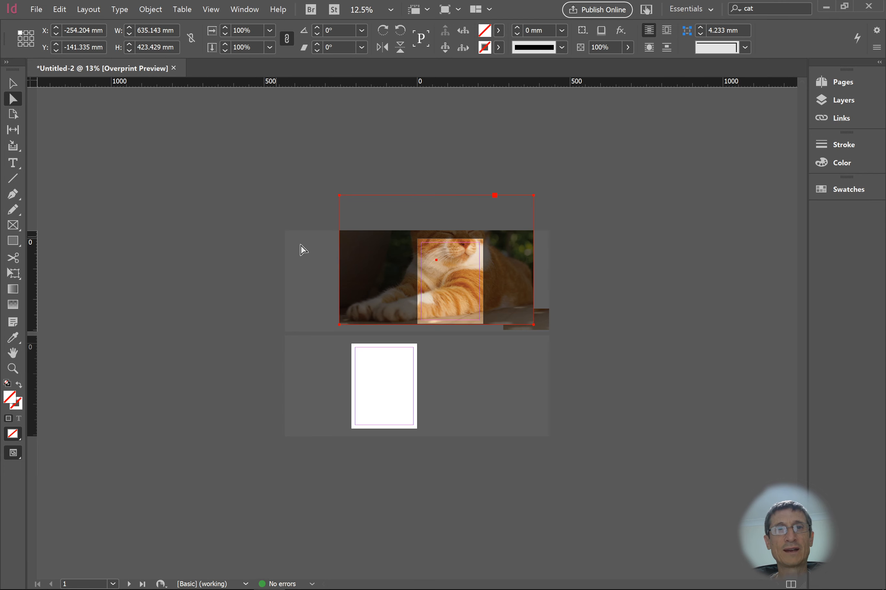
pyautogui.click(357, 258)
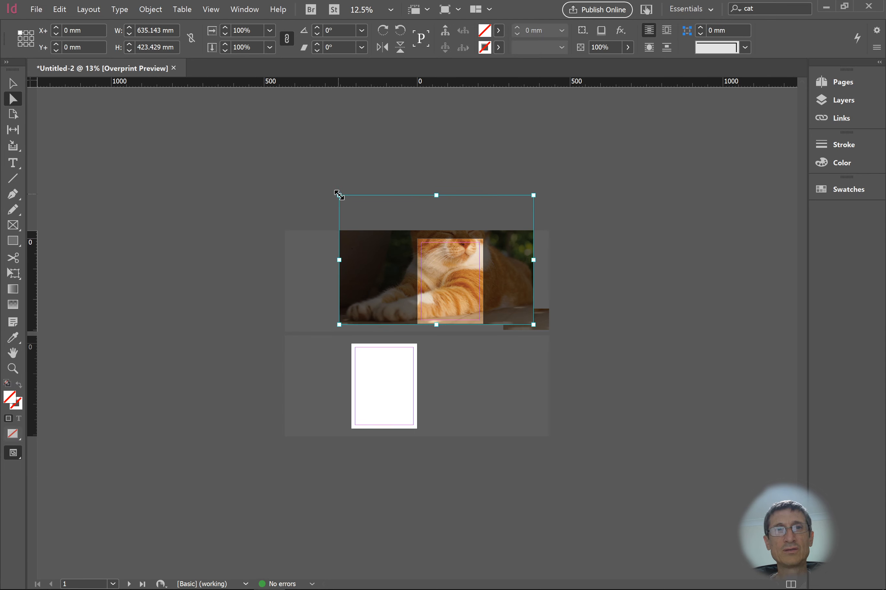
pyautogui.moveTo(339, 196); pyautogui.dragTo(431, 257)
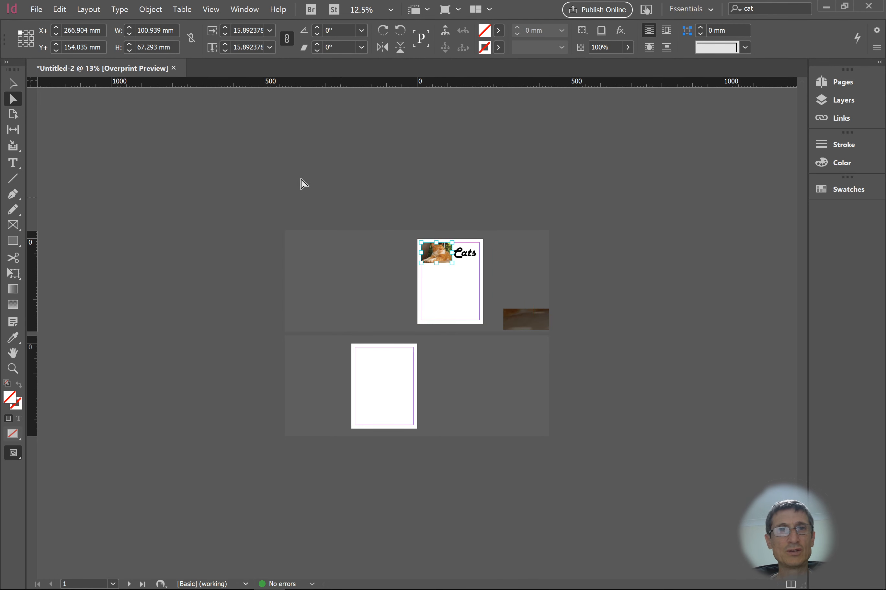
# Shrink the oversized frame around the scaled cat image to about 183 × 142 mm
pyautogui.click(17, 78)
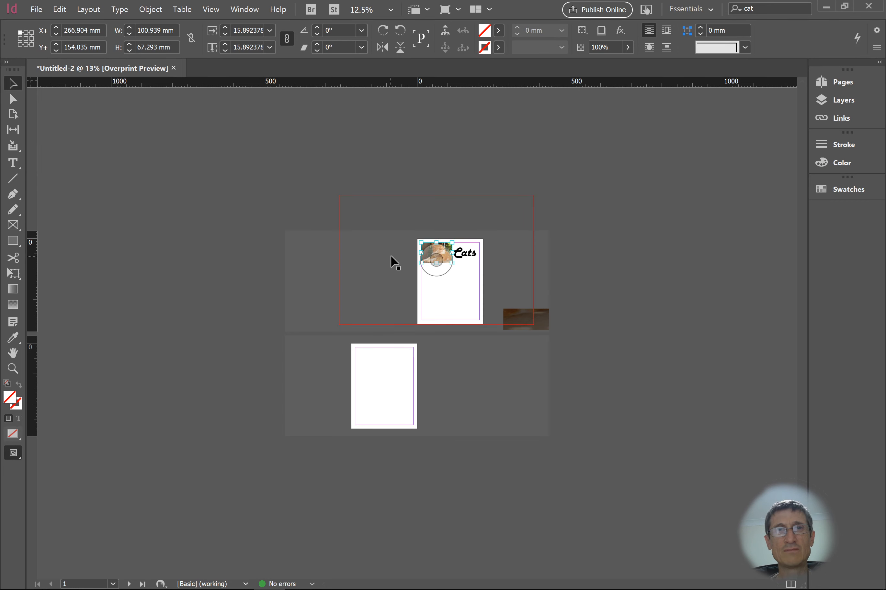
pyautogui.click(344, 205)
pyautogui.moveTo(346, 201); pyautogui.dragTo(507, 303)
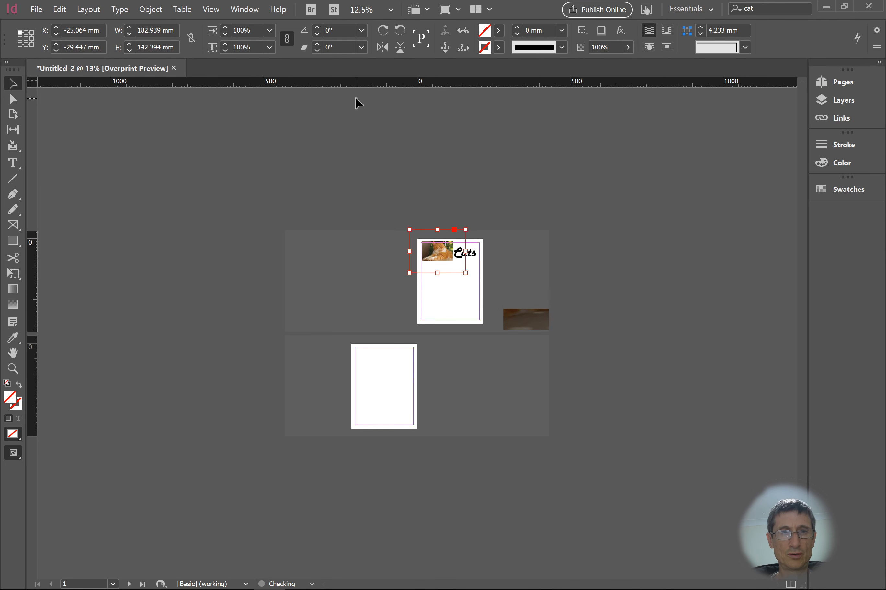
# Delete the pasted cat image together with its frame
pyautogui.hotkey('ctrl', '1')
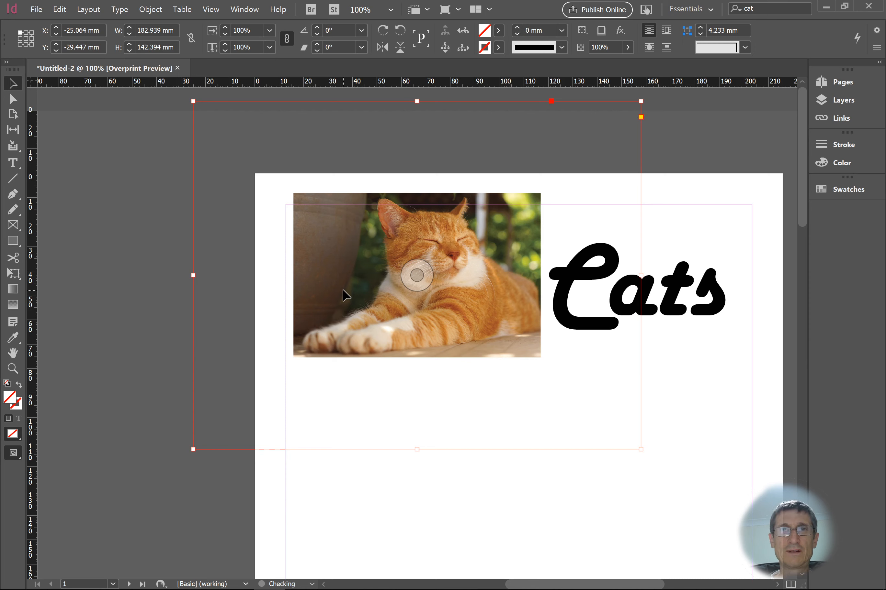
pyautogui.press('Delete')
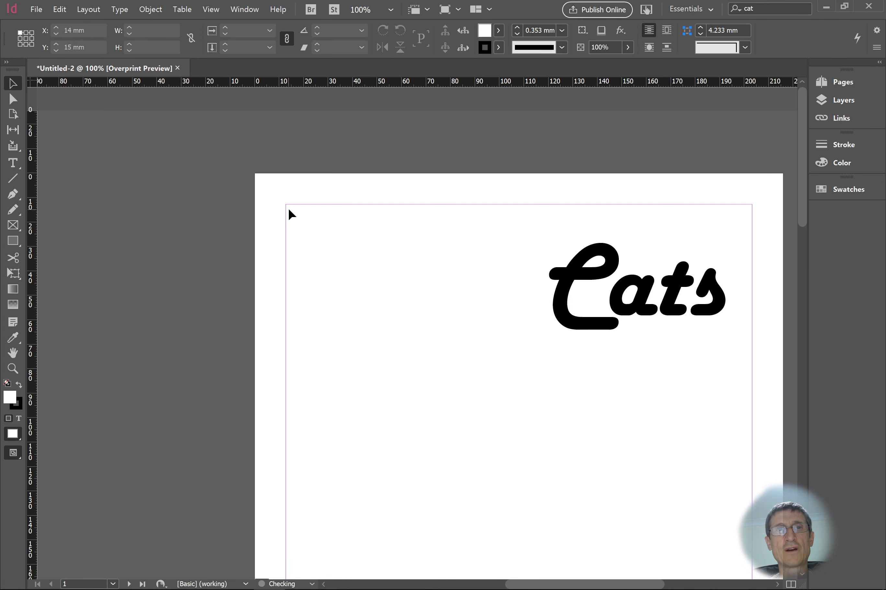
# Draw an empty rectangle frame about 99 × 67 mm beside the "Cats" heading, just inside the page margins
pyautogui.moveTo(288, 209); pyautogui.dragTo(533, 366)
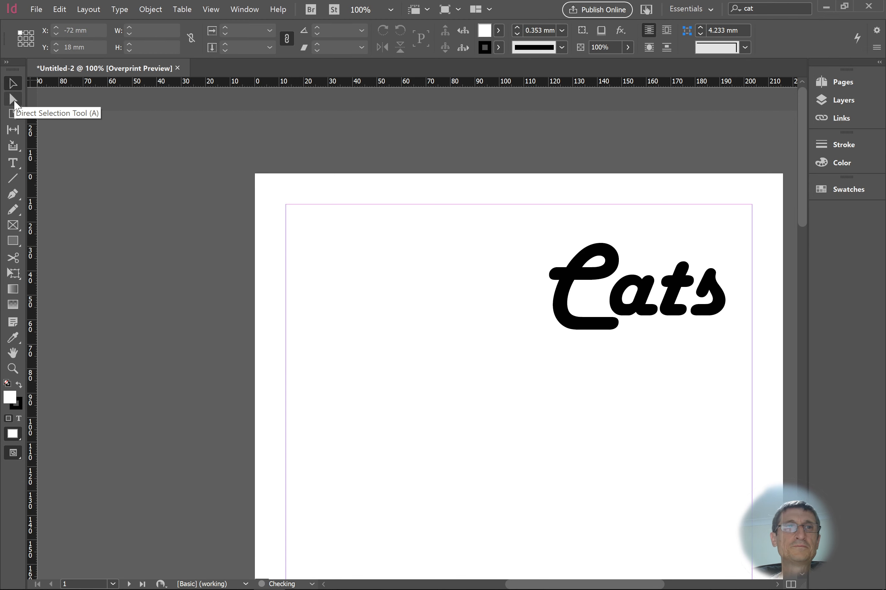
pyautogui.click(13, 225)
pyautogui.moveTo(291, 211); pyautogui.dragTo(533, 375)
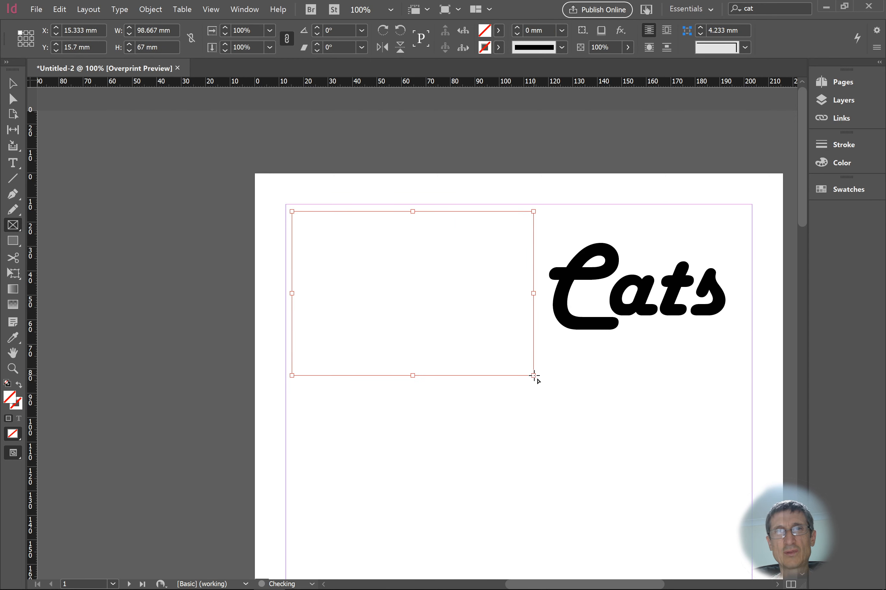
# Paste the copied cat image into the empty frame and apply Fill Frame Proportionally
pyautogui.rightClick(434, 316)
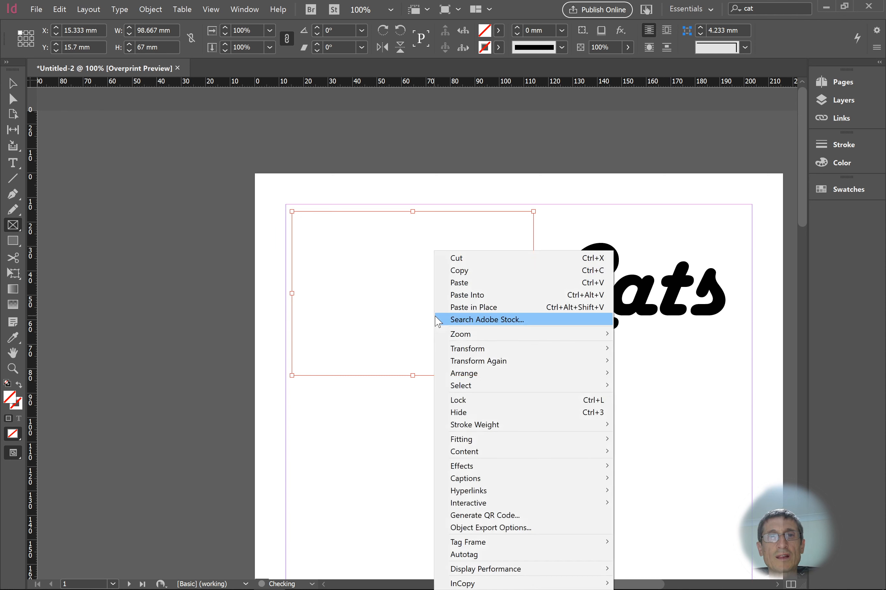
pyautogui.click(454, 295)
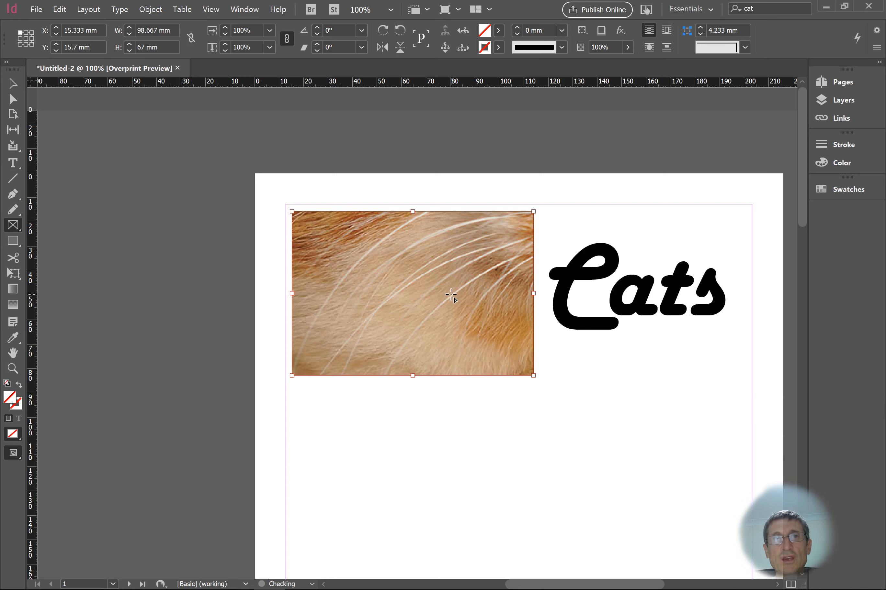
pyautogui.rightClick(452, 297)
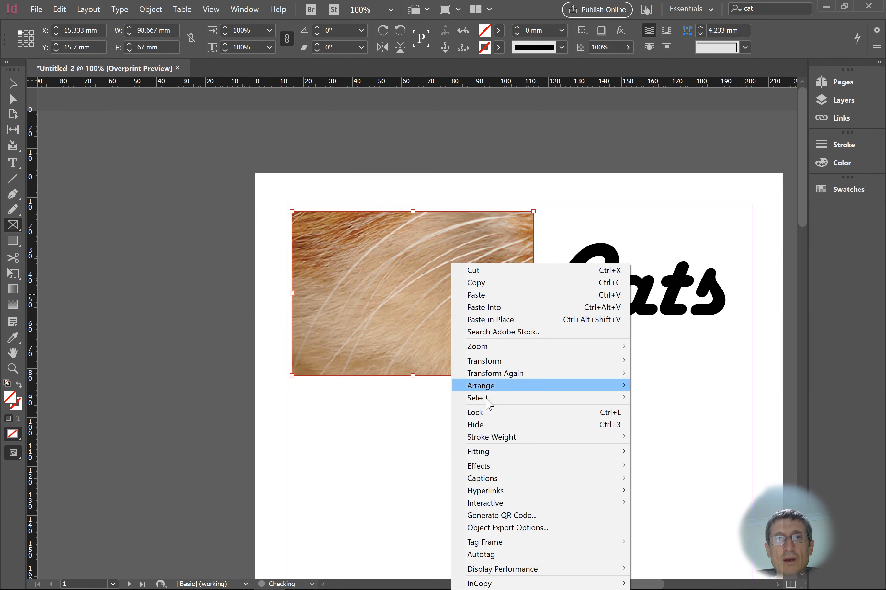
pyautogui.moveTo(500, 451)
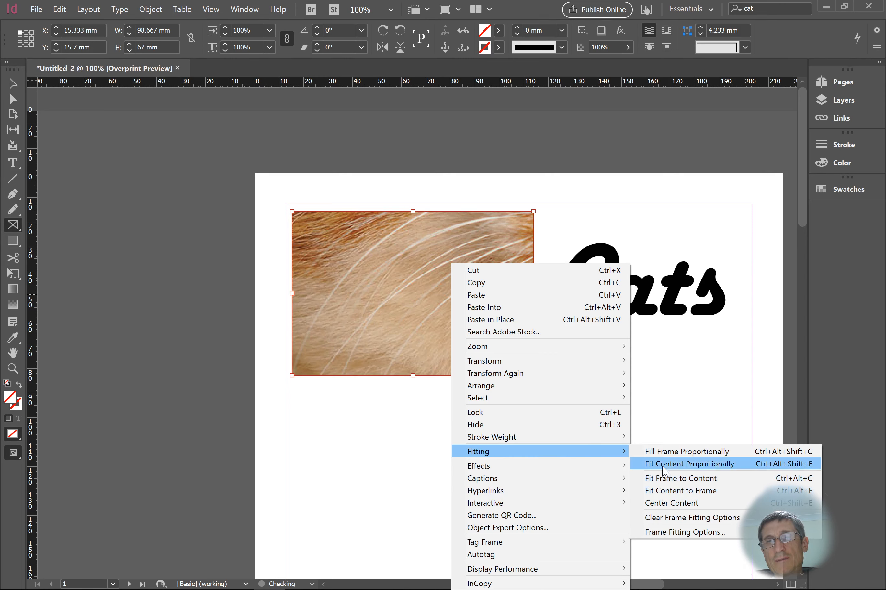
pyautogui.click(665, 454)
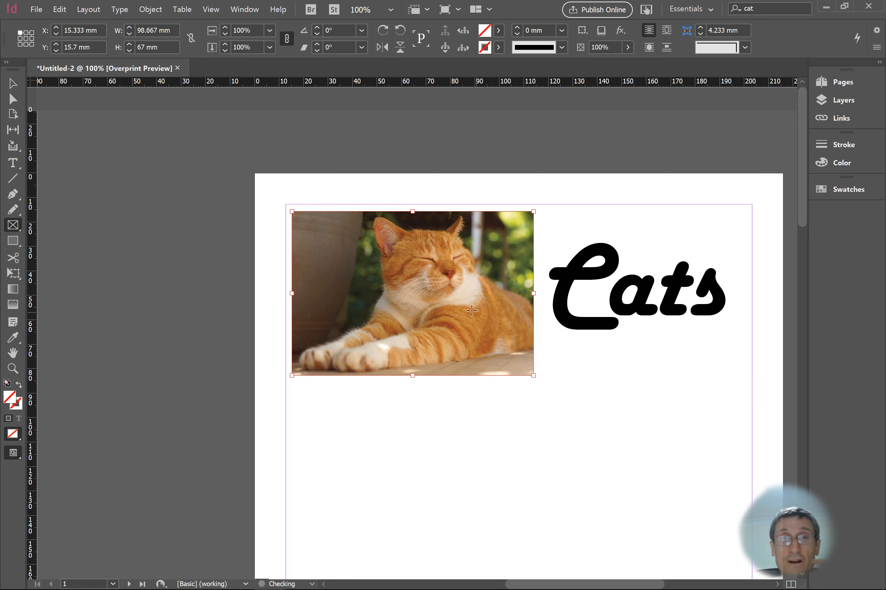
# Apply Fit Content Proportionally to the cat image in its frame
pyautogui.rightClick(446, 278)
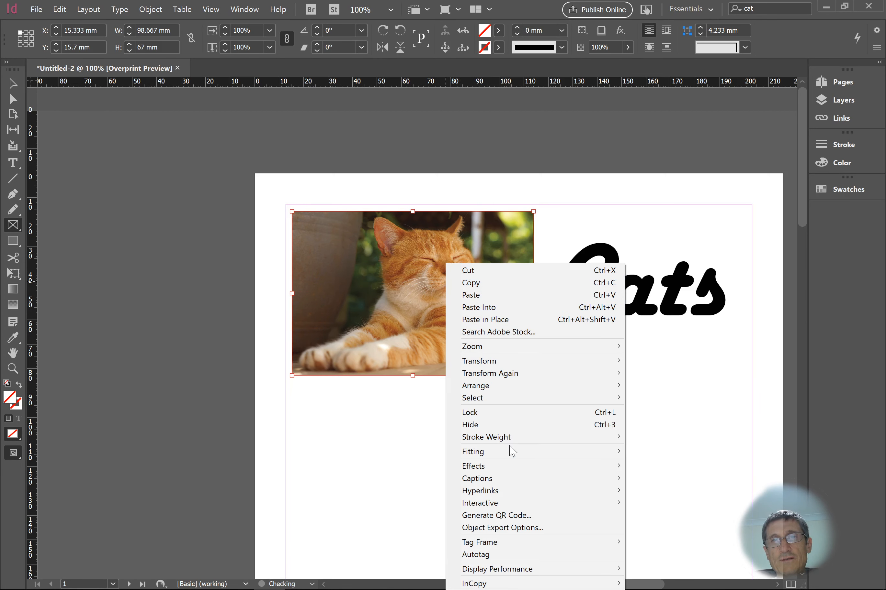
pyautogui.moveTo(511, 452)
pyautogui.click(629, 463)
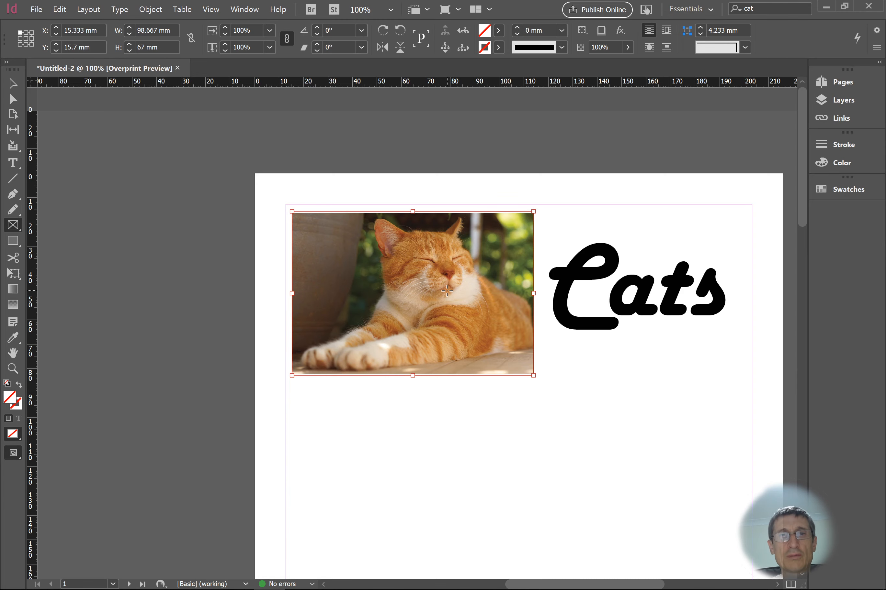
# Save the orange cat picture from Chrome to the Pictures folder as 1800x1200_cat_relaxing_on_patio_other.jpg, and return to InDesign
pyautogui.hotkey('alt', 'Tab')
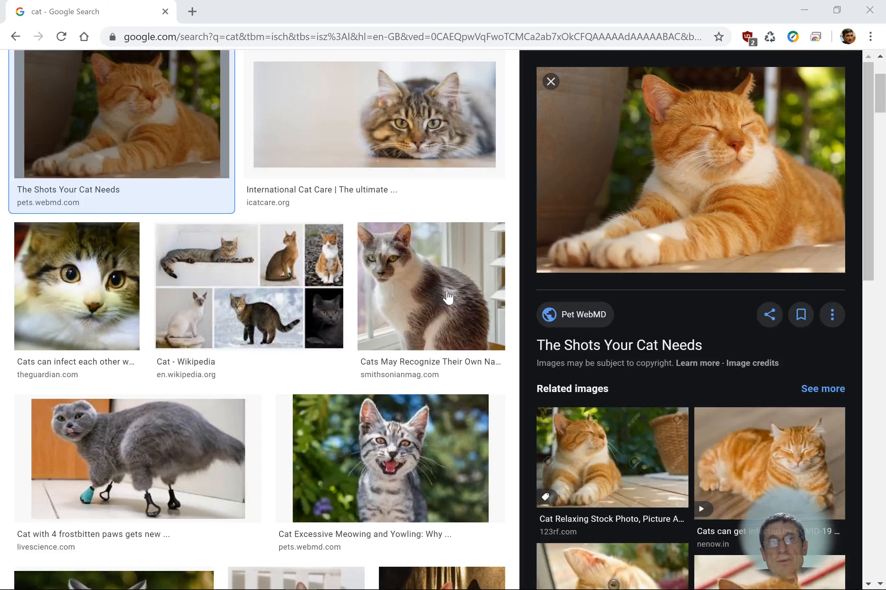
pyautogui.rightClick(640, 187)
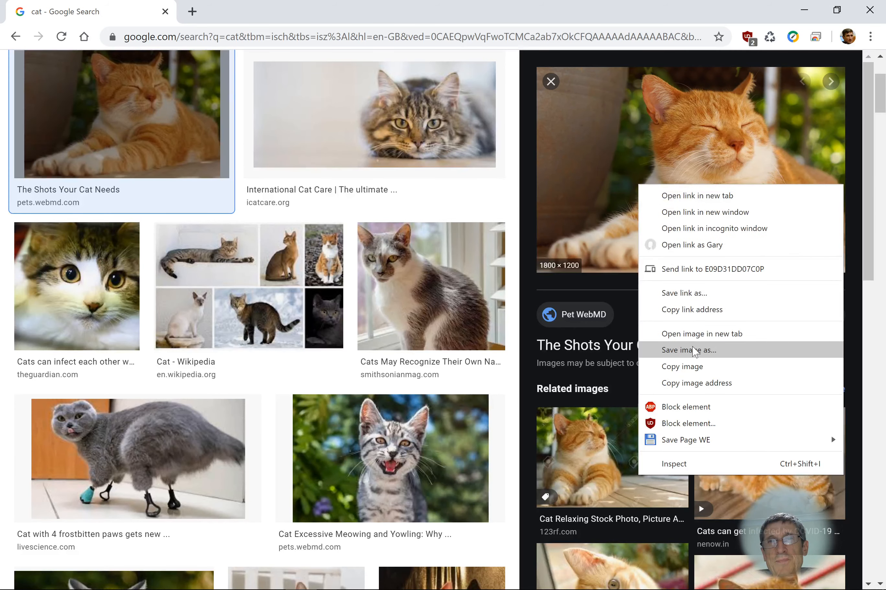
pyautogui.click(689, 349)
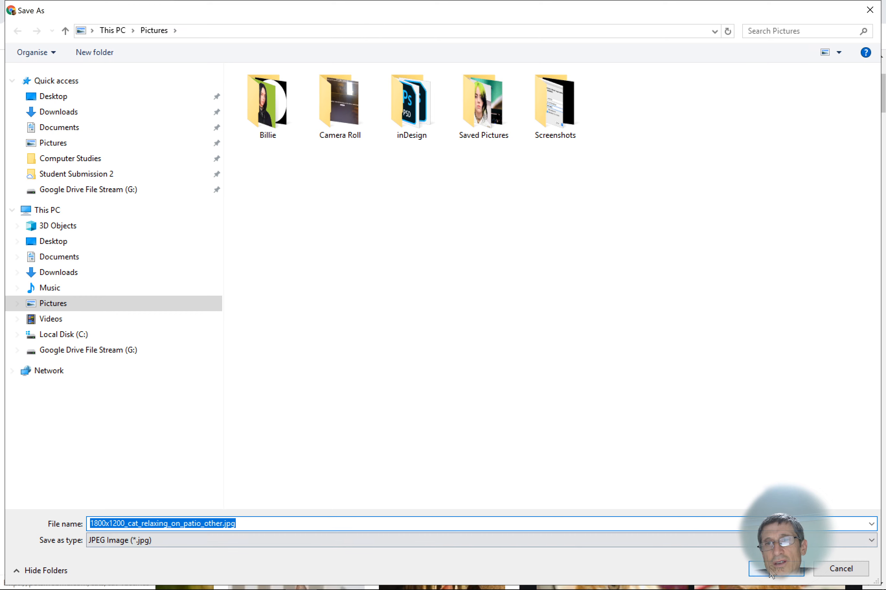
pyautogui.click(774, 569)
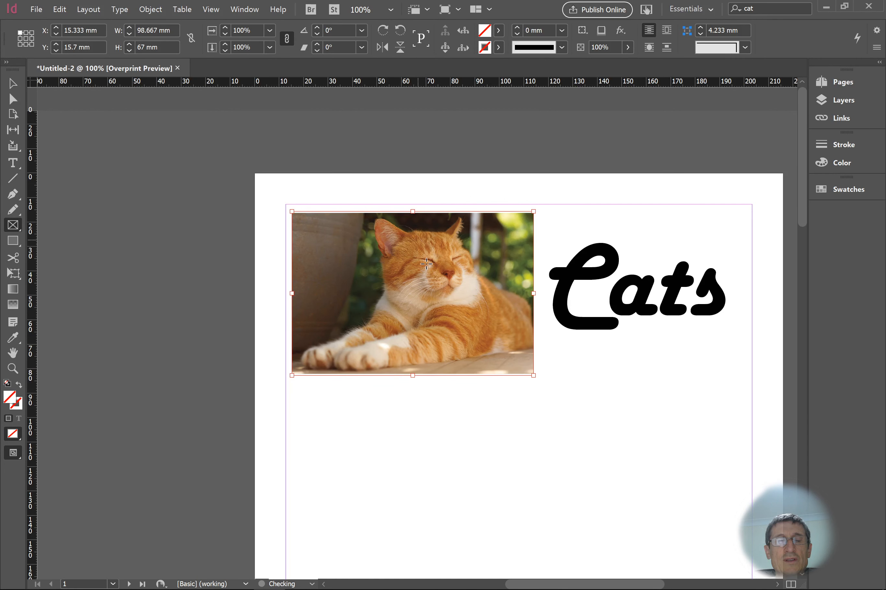
pyautogui.moveTo(426, 264); pyautogui.dragTo(427, 258)
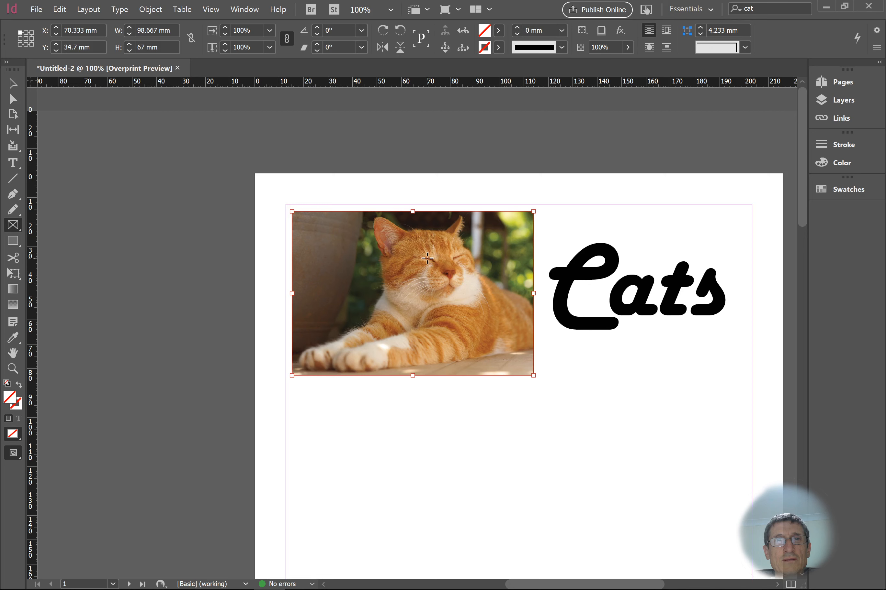
# Delete the pasted orange cat picture together with its frame beside the "Cats" heading
pyautogui.press('v')
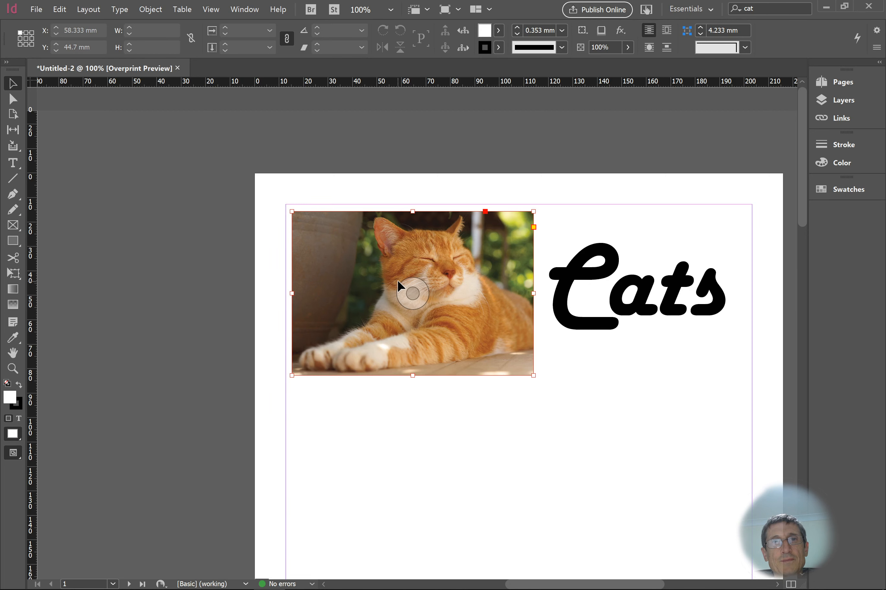
pyautogui.press('Delete')
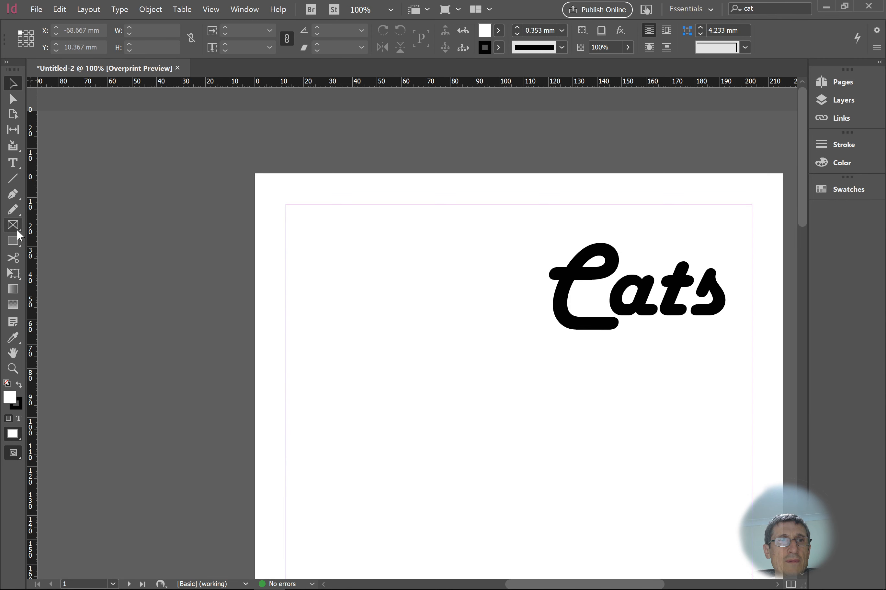
# Place 1800x1200_cat_relaxing_on_patio_other.jpg from Pictures into an empty frame about 97 × 61 mm beside the heading, and delete the filled frame
pyautogui.click(36, 9)
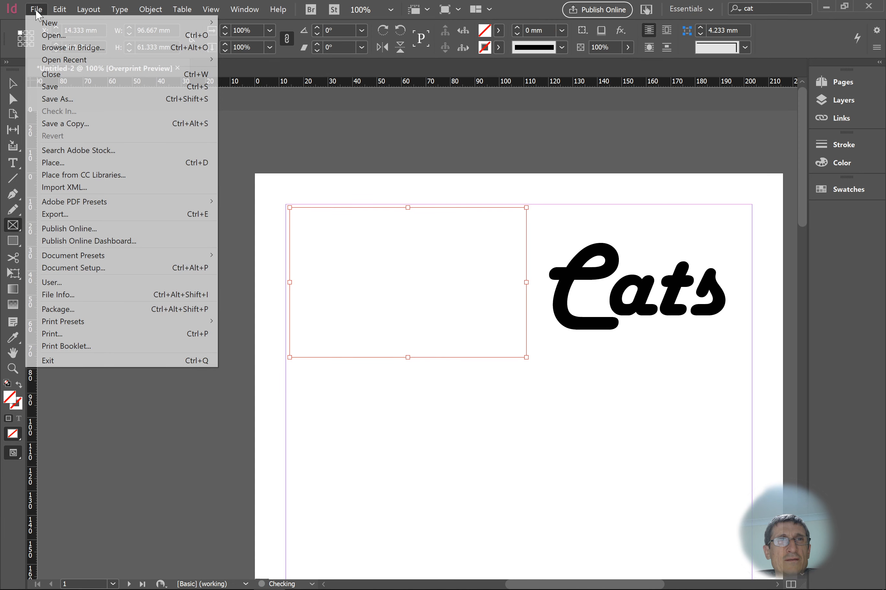
pyautogui.click(53, 163)
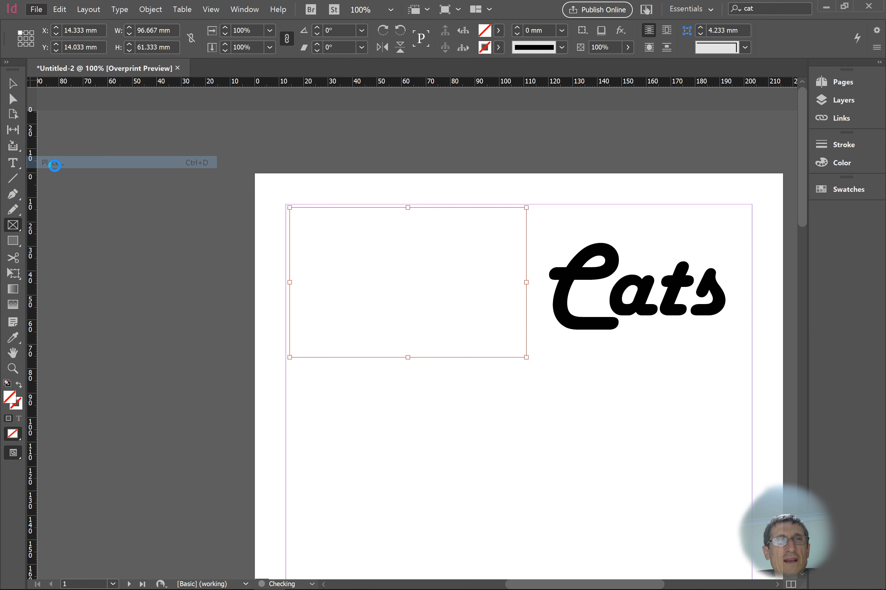
pyautogui.click(391, 151)
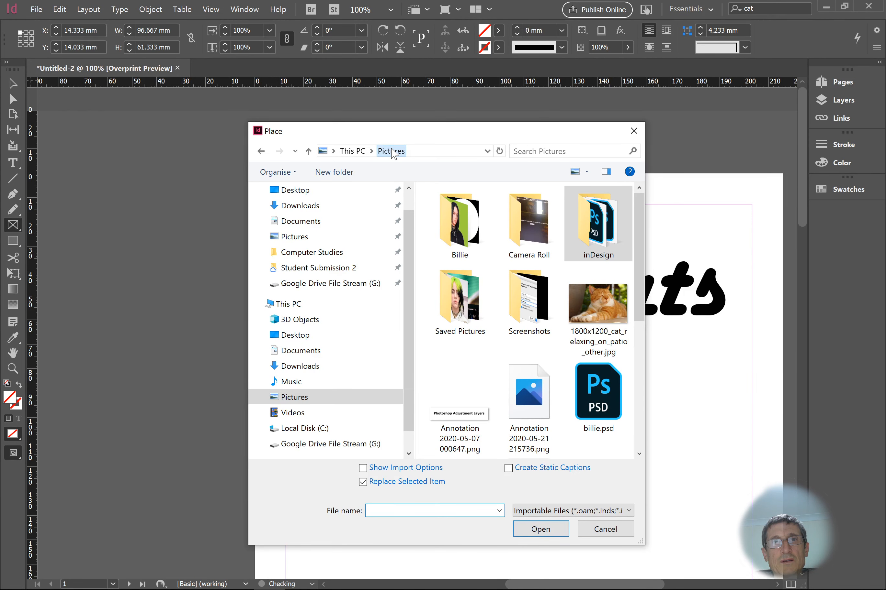
pyautogui.press('Escape')
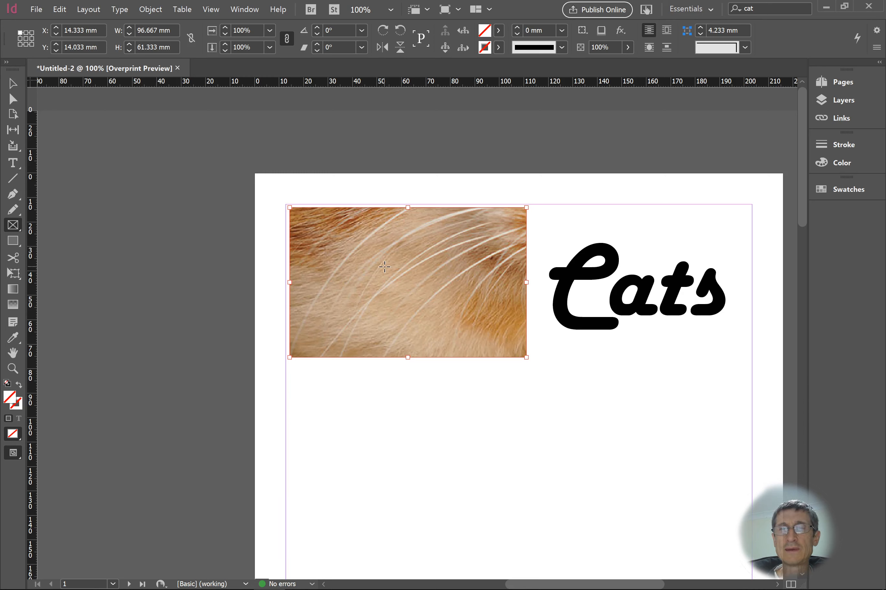
pyautogui.press('Delete')
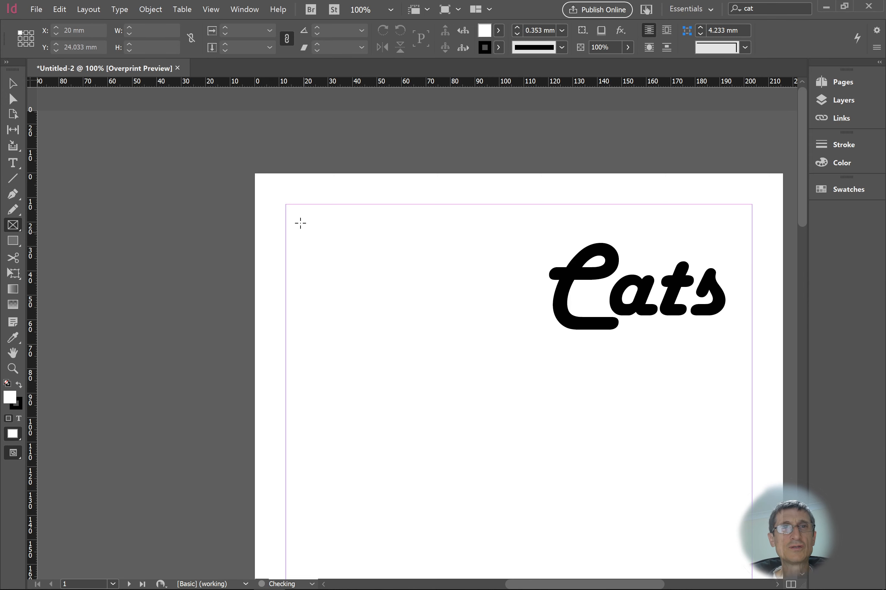
# Place billie.psd from the inDesign folder in Pictures directly on the page, about 94 × 71 mm, beside the "Cats" heading
pyautogui.click(37, 9)
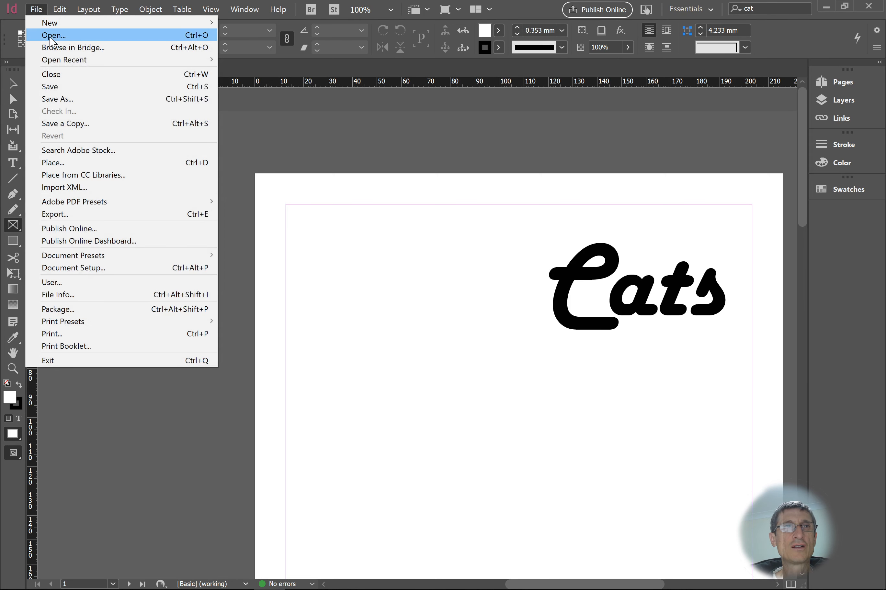
pyautogui.click(100, 166)
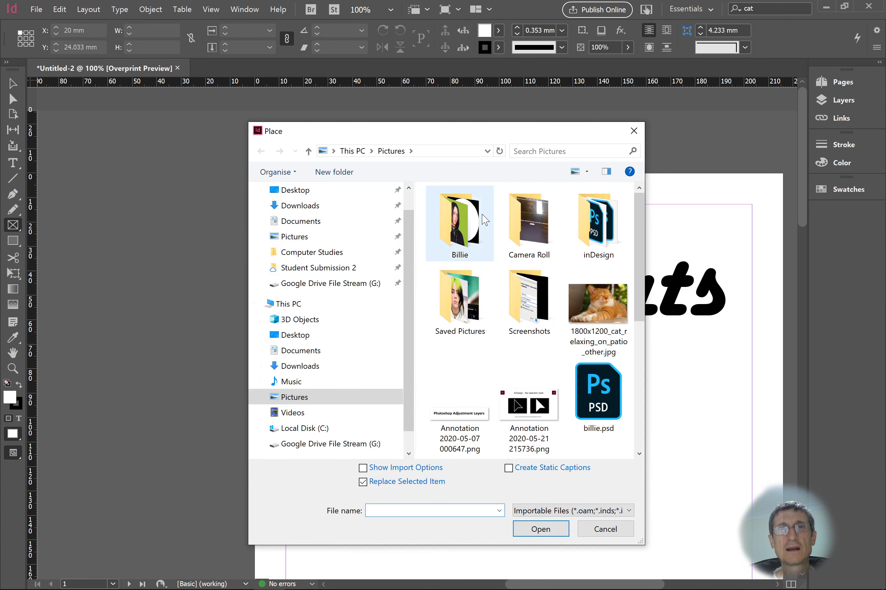
pyautogui.click(475, 222)
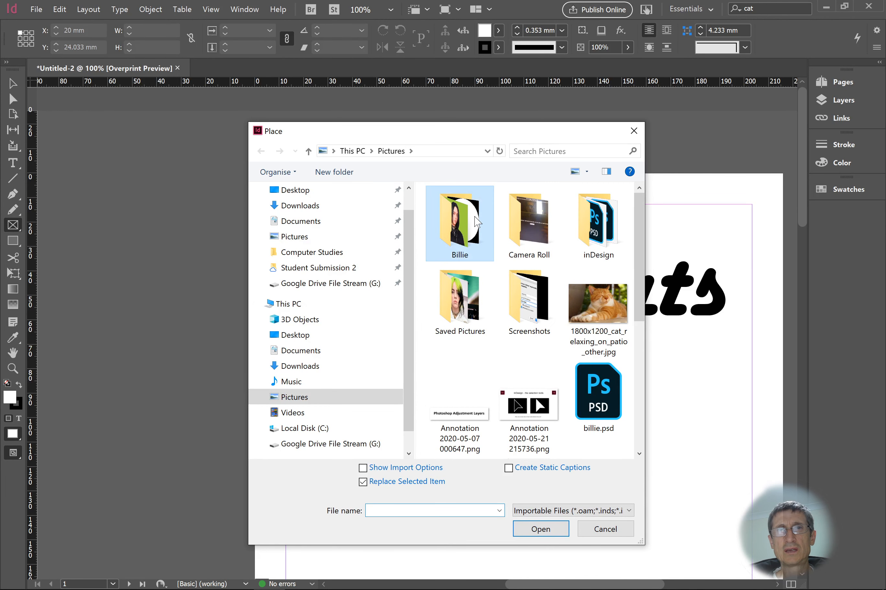
pyautogui.doubleClick(475, 222)
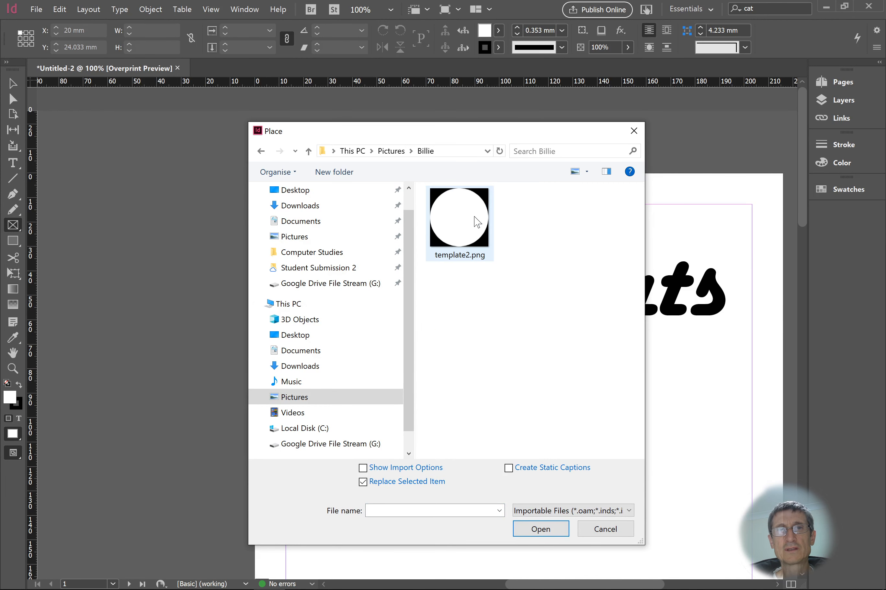
pyautogui.click(398, 154)
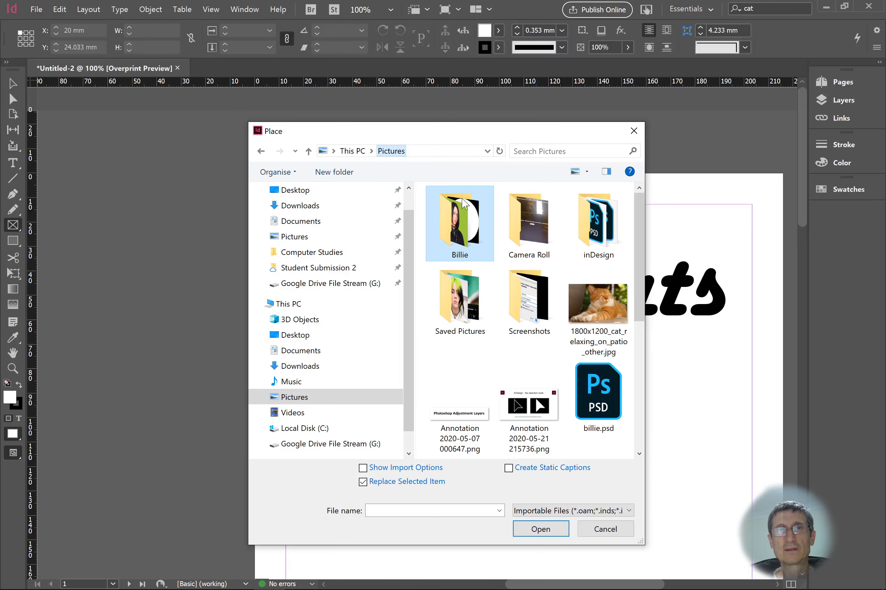
pyautogui.click(600, 232)
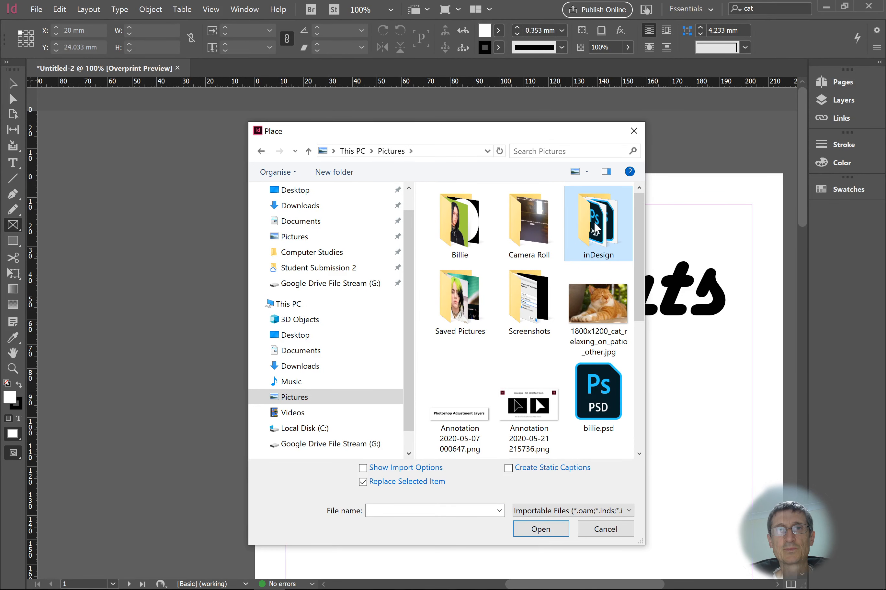
pyautogui.doubleClick(593, 220)
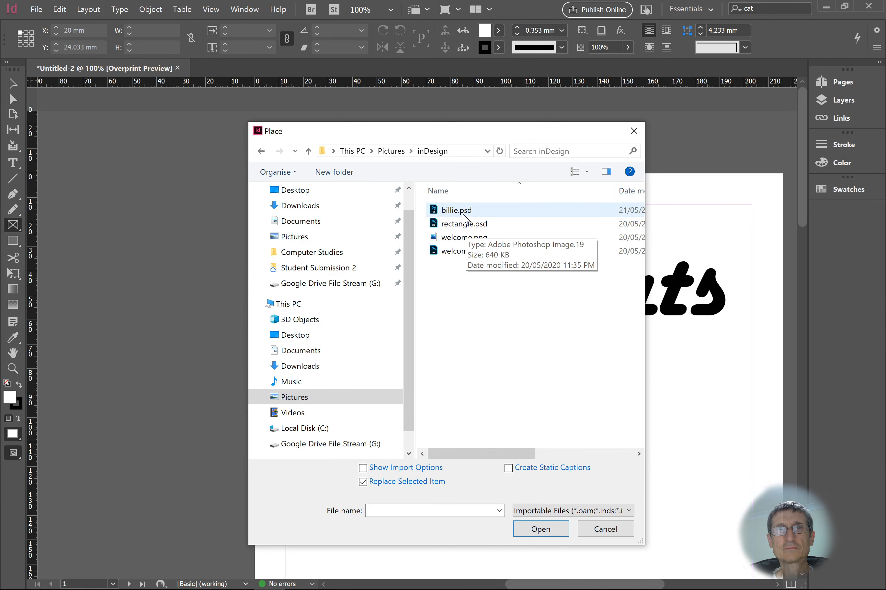
pyautogui.click(464, 215)
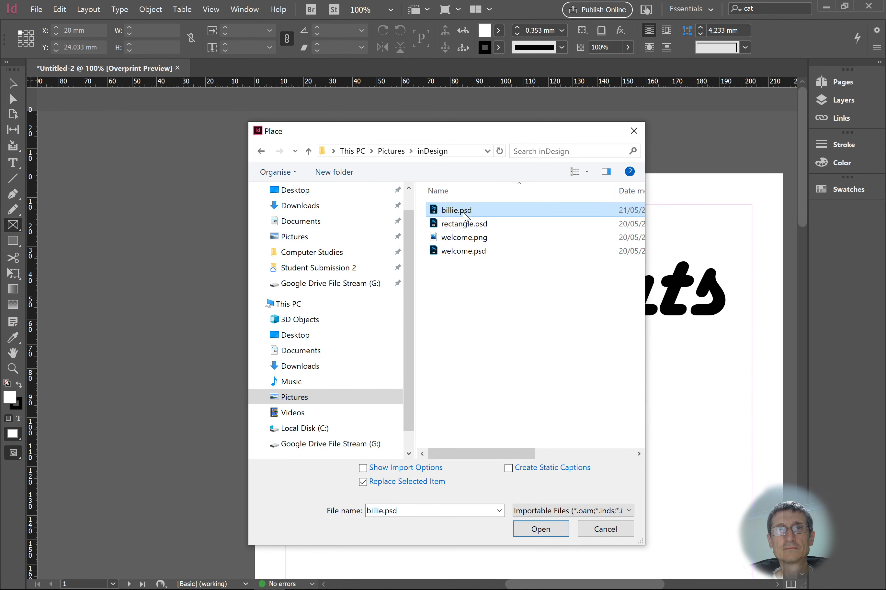
pyautogui.doubleClick(464, 216)
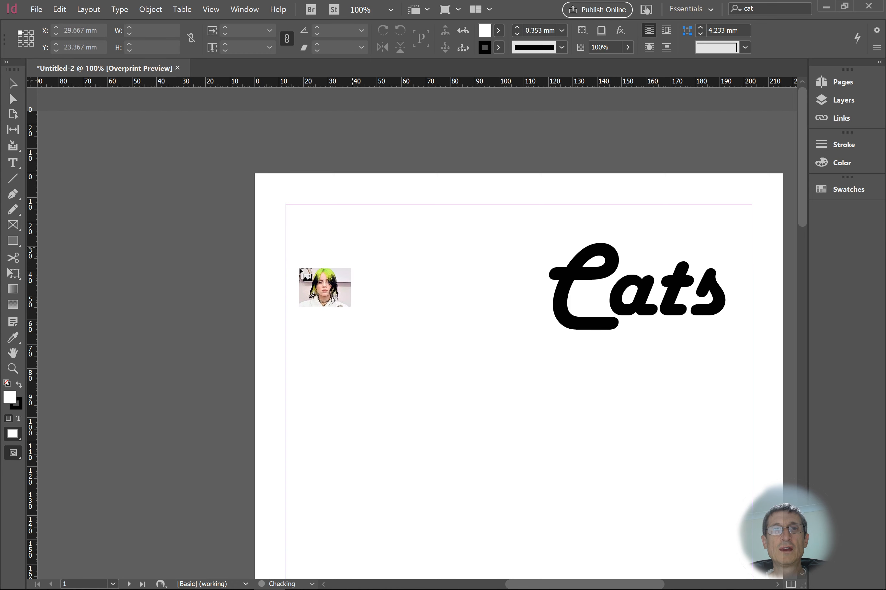
pyautogui.moveTo(294, 215); pyautogui.dragTo(523, 309)
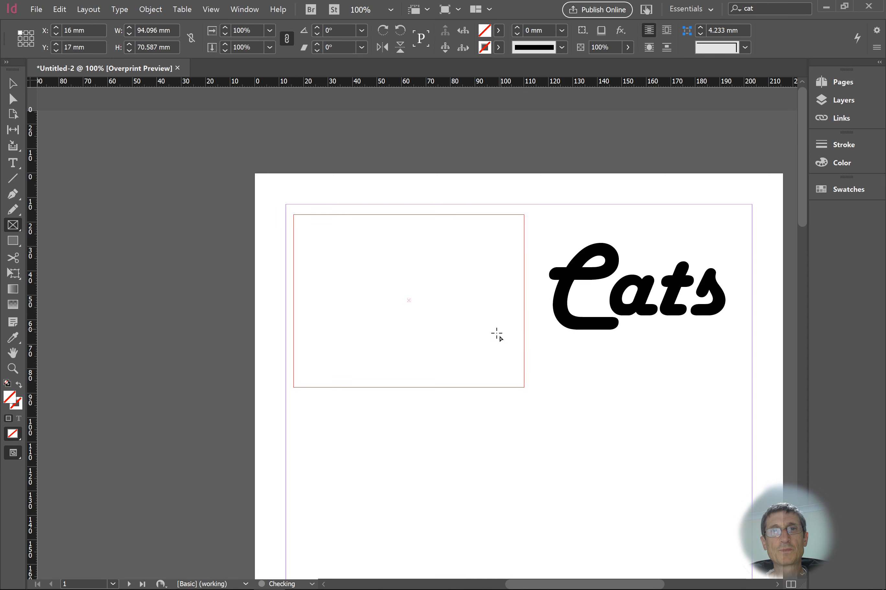